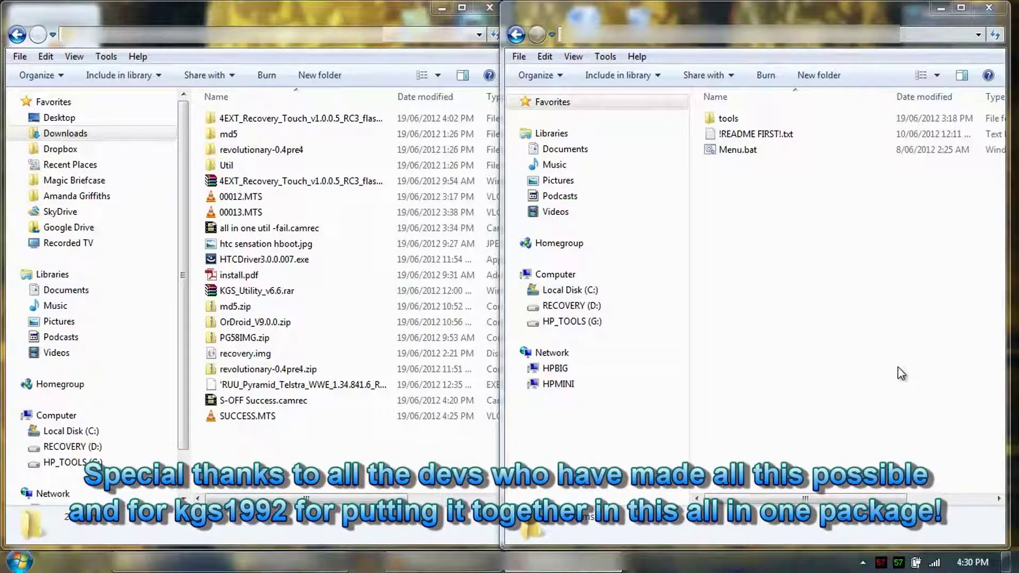
- Launch Menu.bat from the Util folder and maximize the HTC Sensation utility console
click(901, 373)
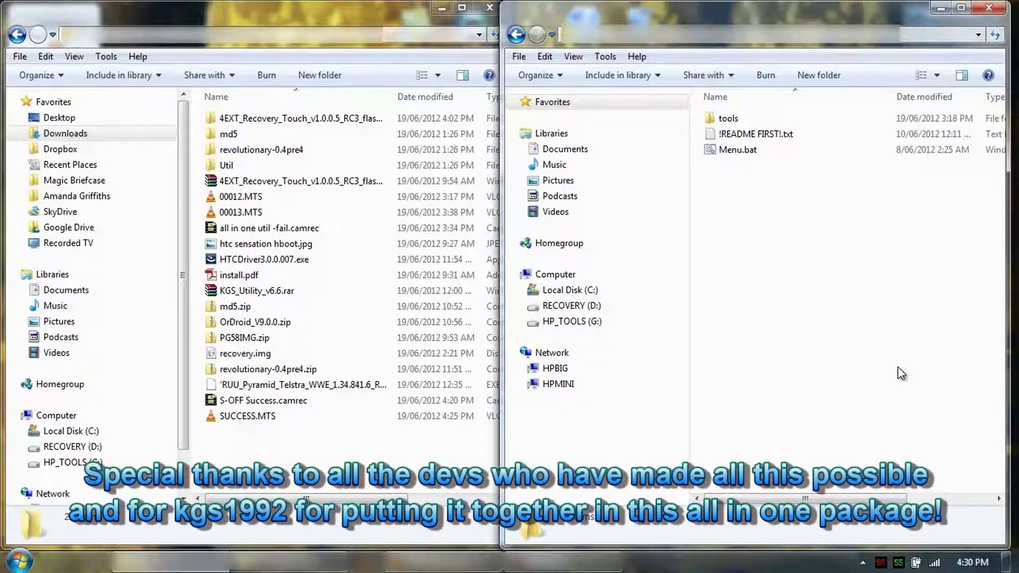
double_click(742, 152)
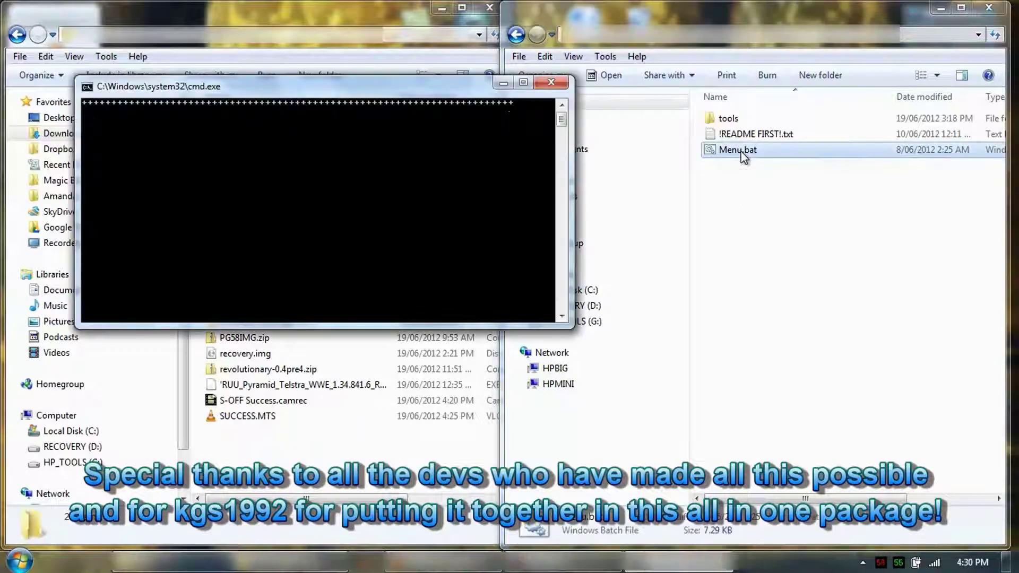
click(523, 83)
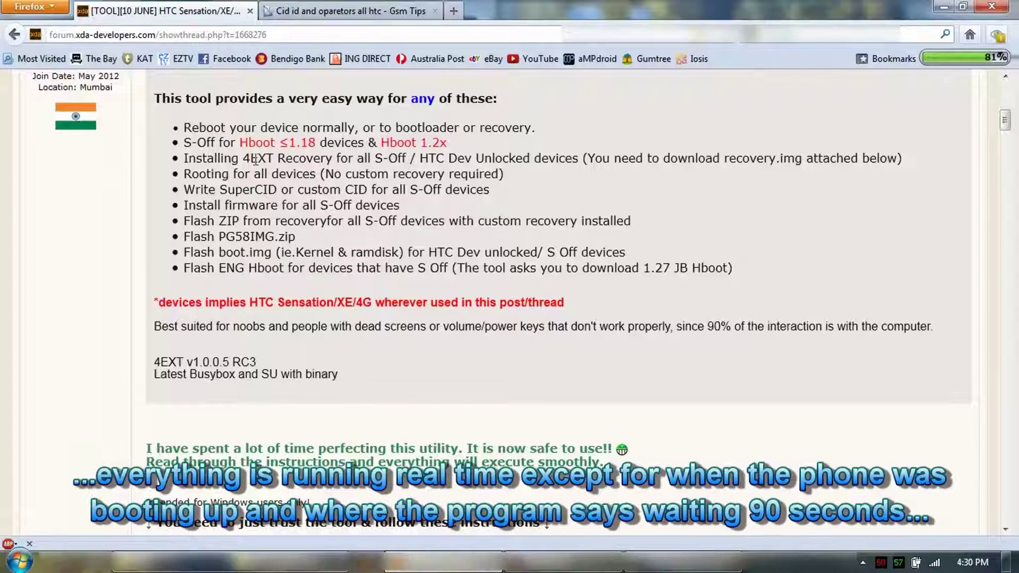
- Highlight '4EXT Recovery' in the XDA thread, clear the highlight, and minimize Firefox
drag(243, 158, 333, 160)
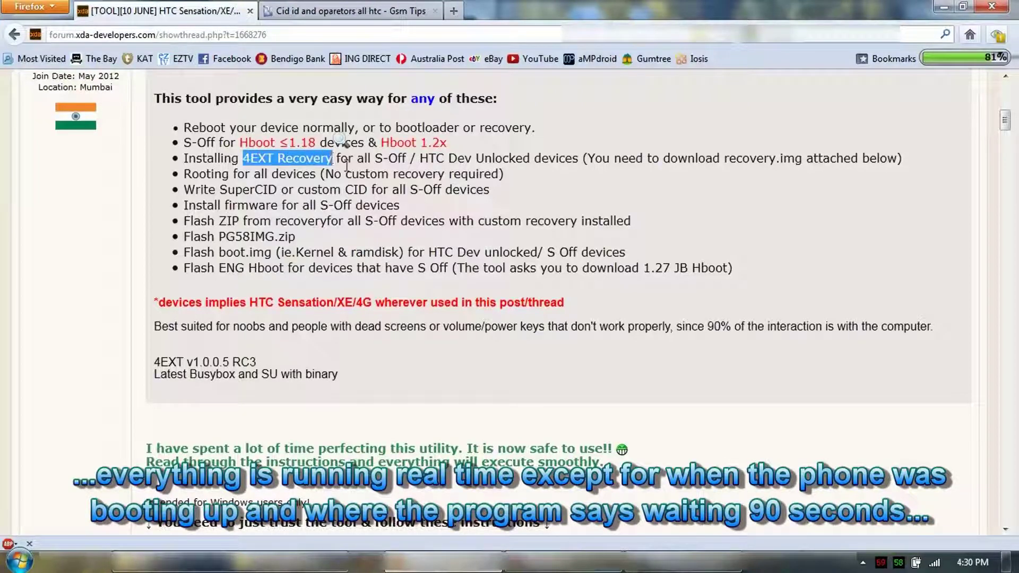
click(338, 162)
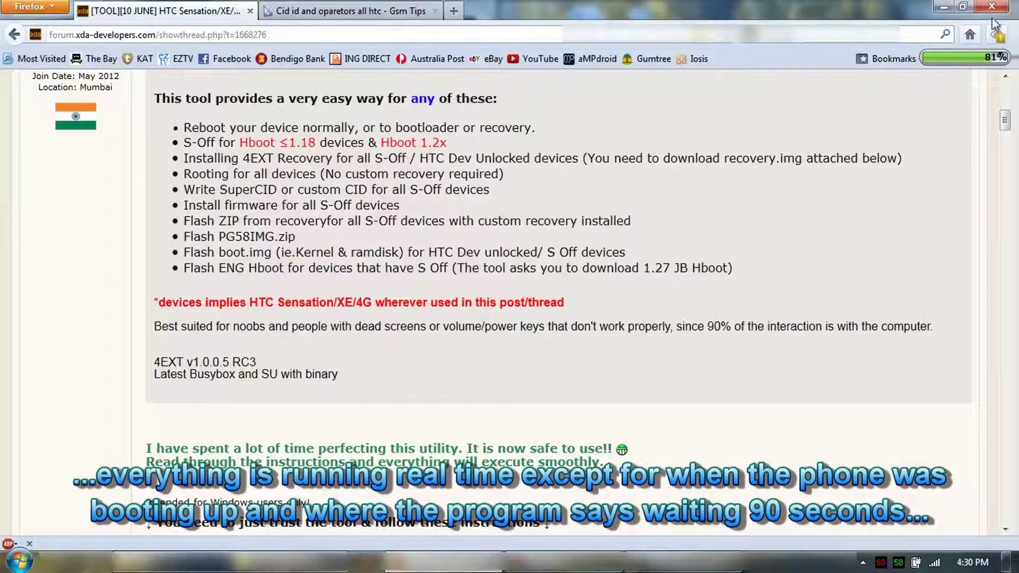
click(943, 7)
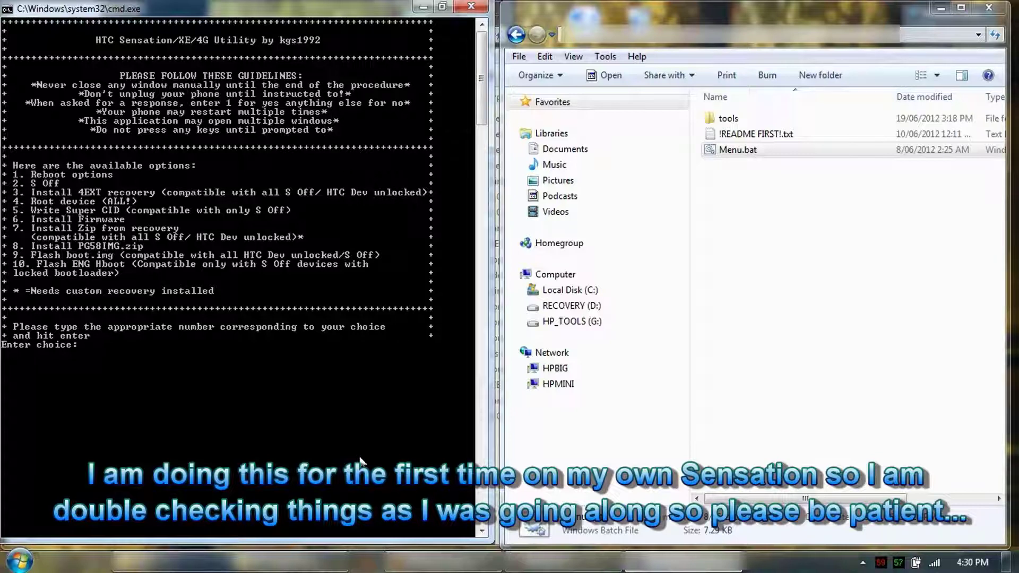
- Choose option 3 to install 4EXT recovery, answering 0 to decline method 2
text(3)
key(Return)
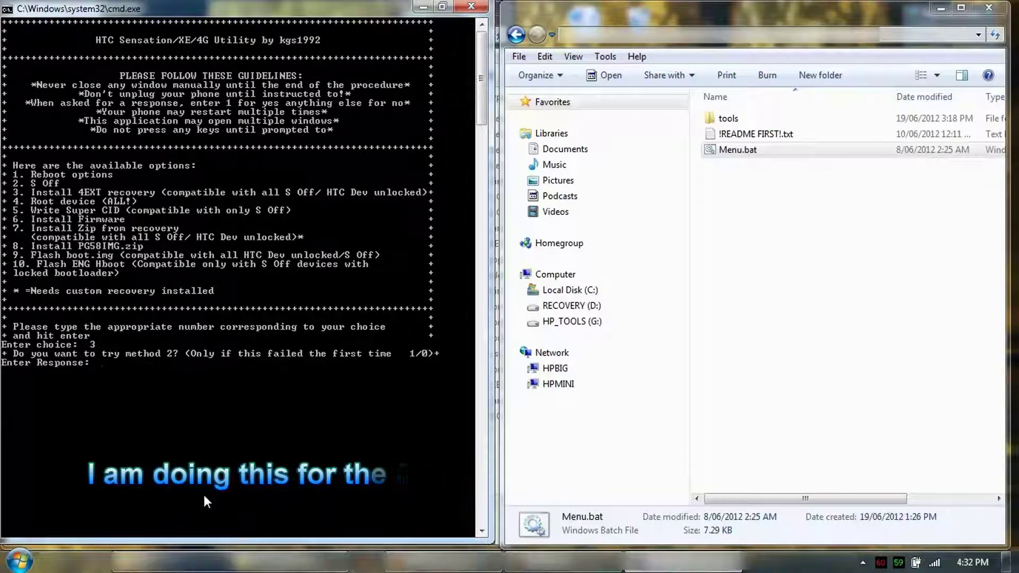
text(0)
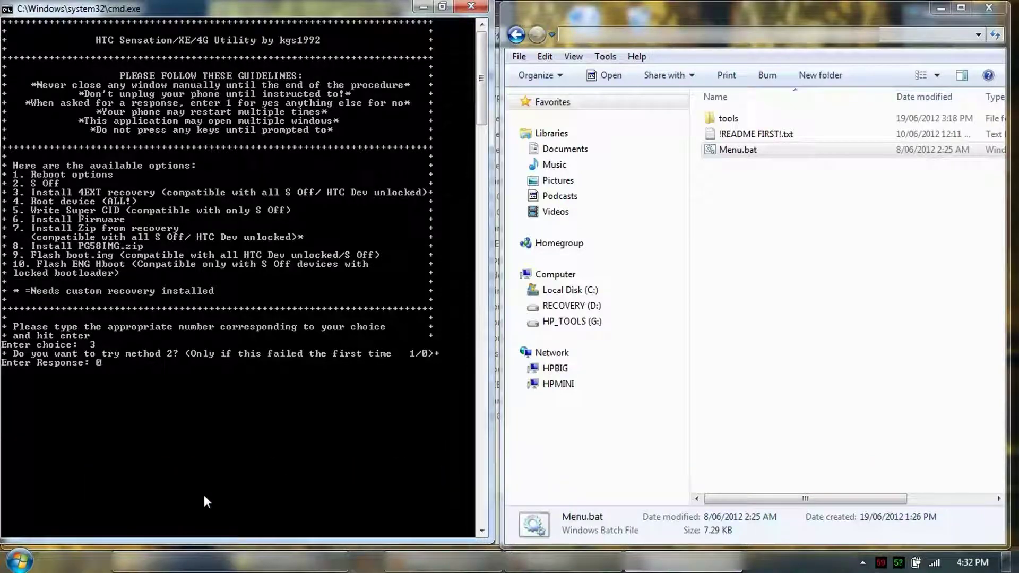
key(Return)
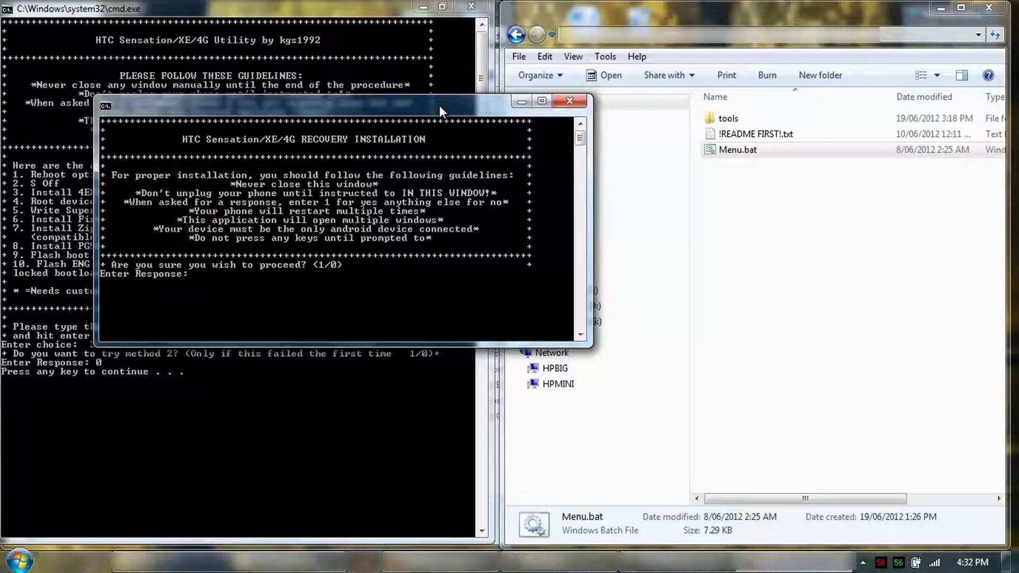
- Answer 1 to proceed, continue after attaching the phone, and confirm it as the only device
text(1)
key(Return)
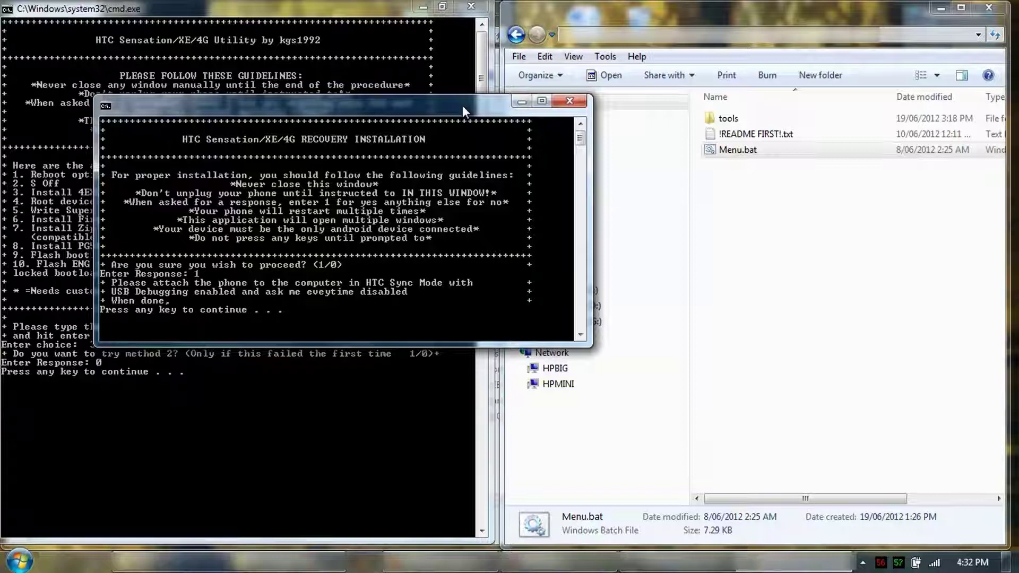
key(Return)
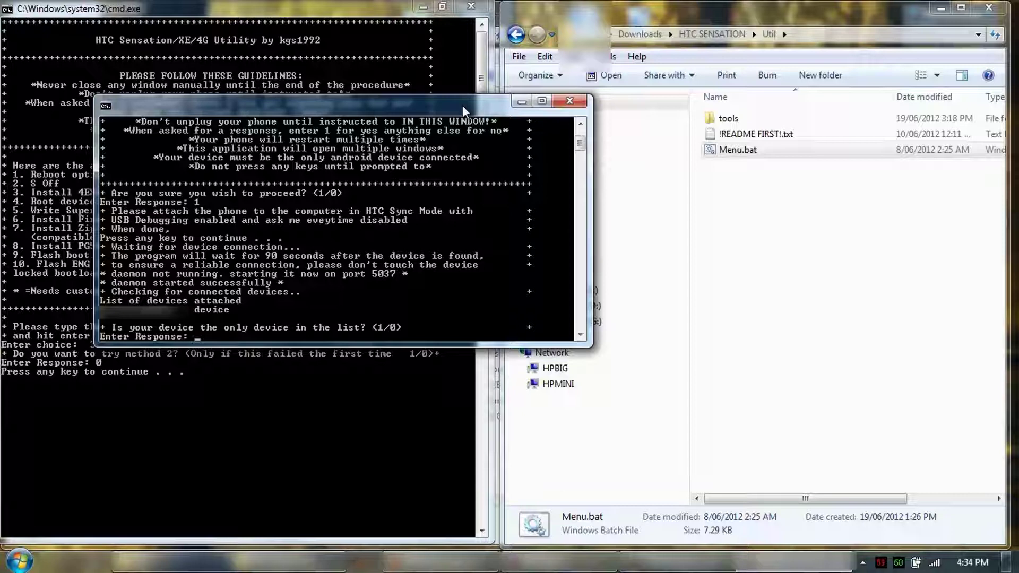
text(1)
key(Return)
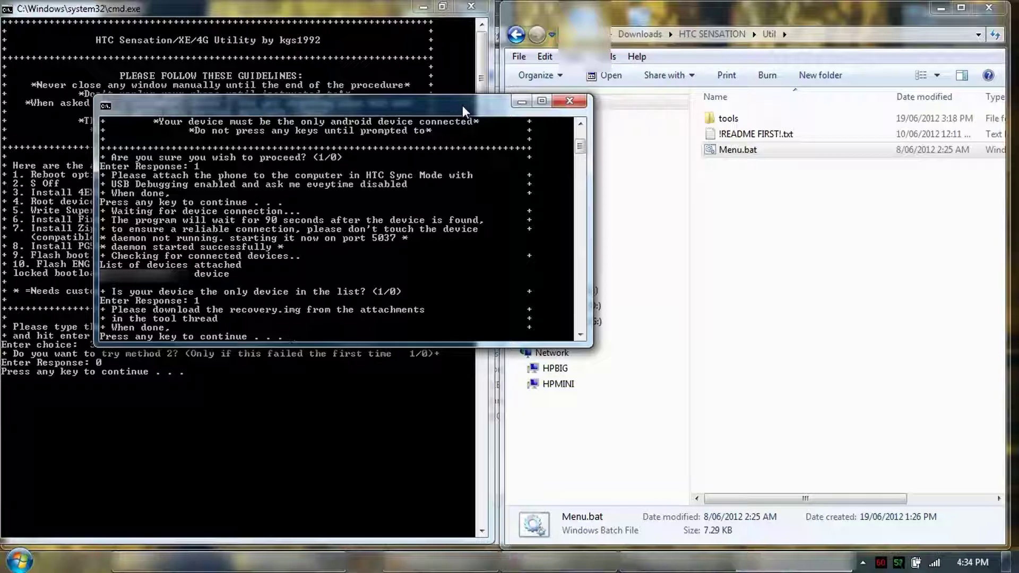
- Copy recovery.img from Downloads into HTC SENSATION\Util\tools, then minimize both Explorer windows
click(854, 228)
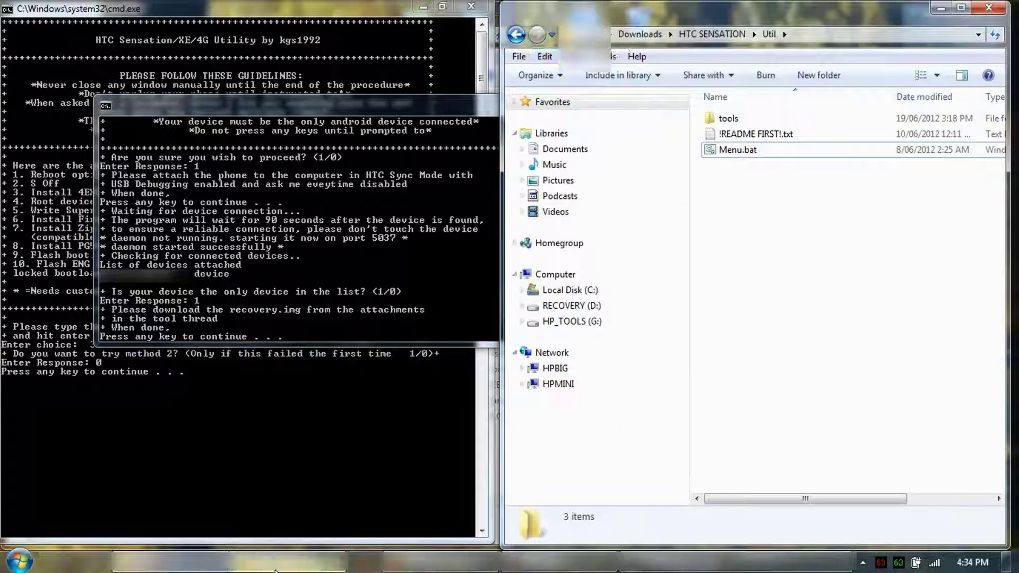
click(286, 562)
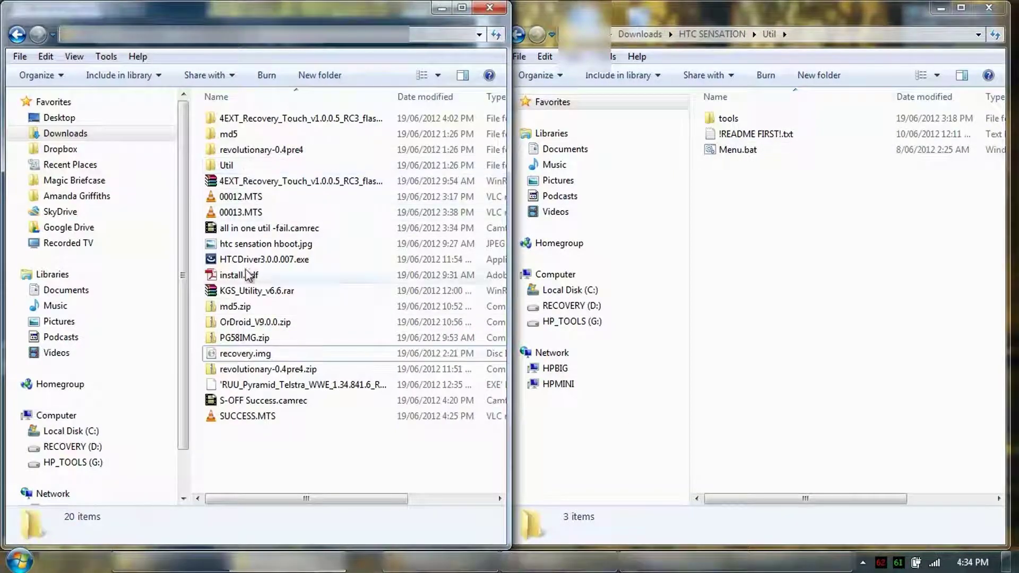
double_click(729, 119)
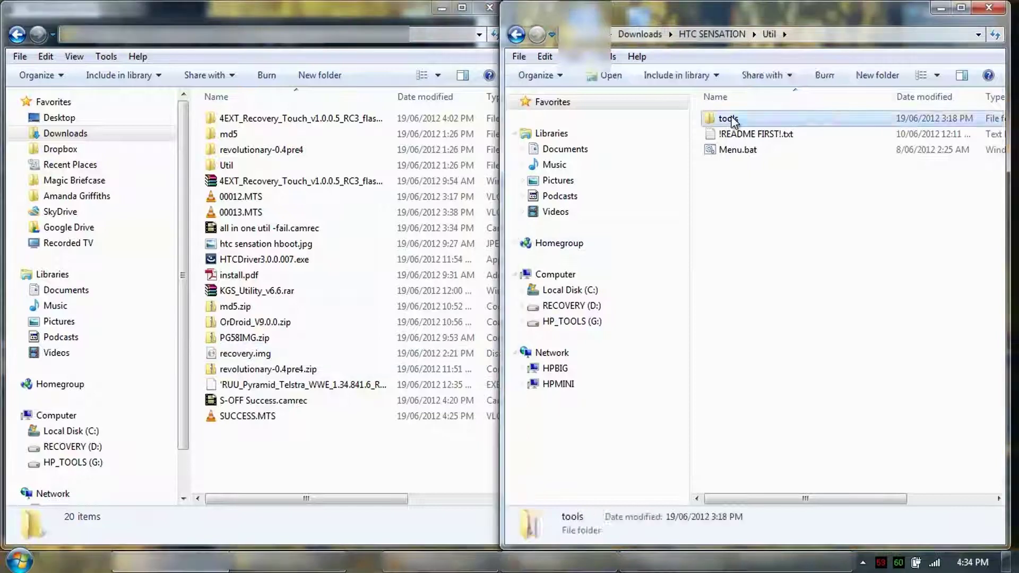
right_click(258, 353)
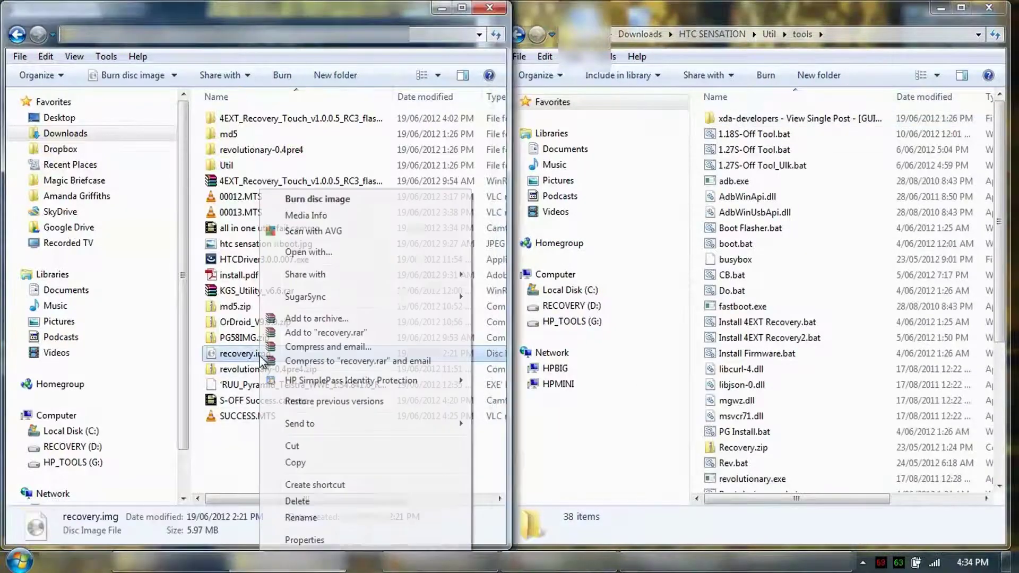
click(313, 465)
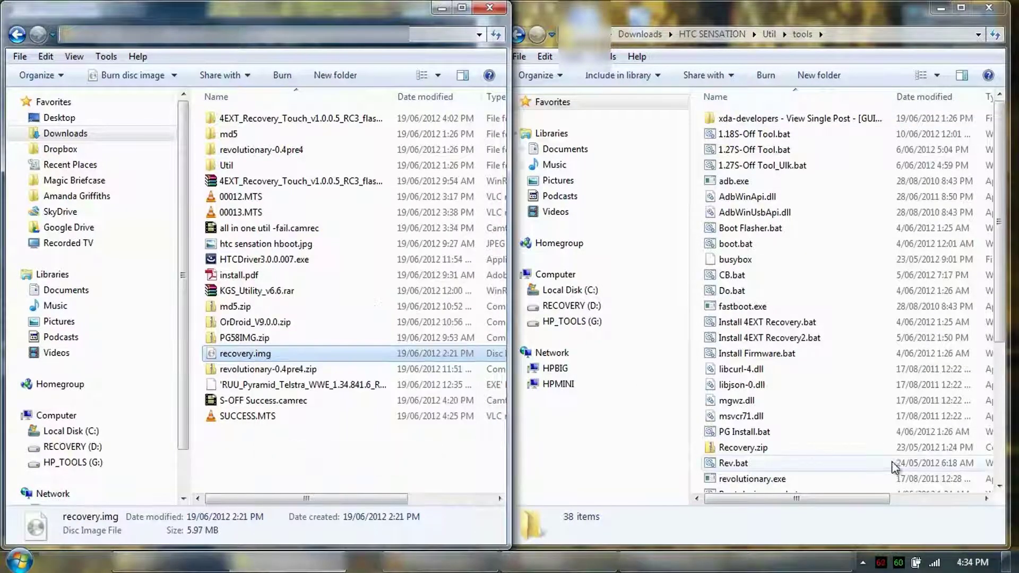
right_click(835, 404)
click(841, 273)
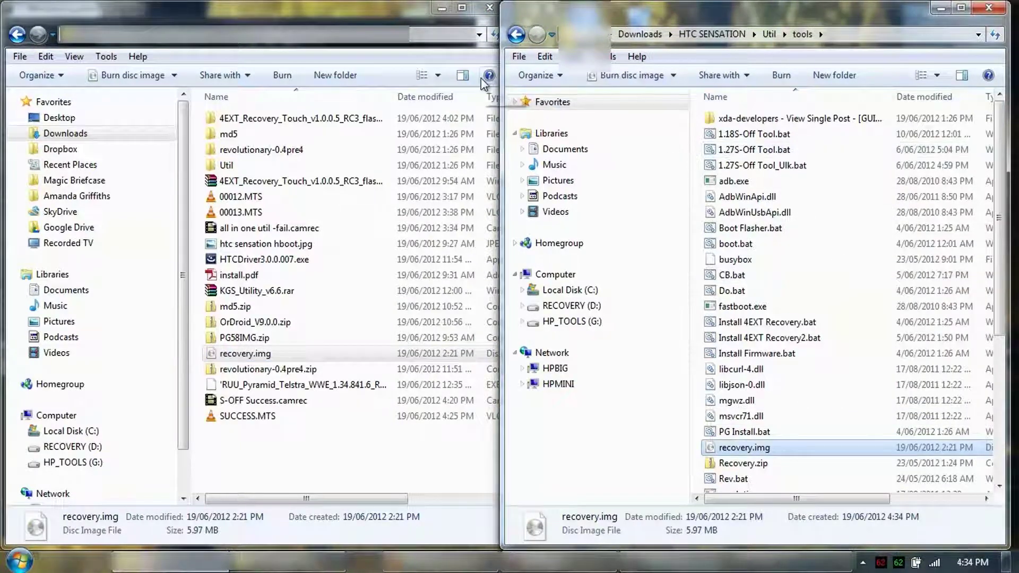
click(439, 13)
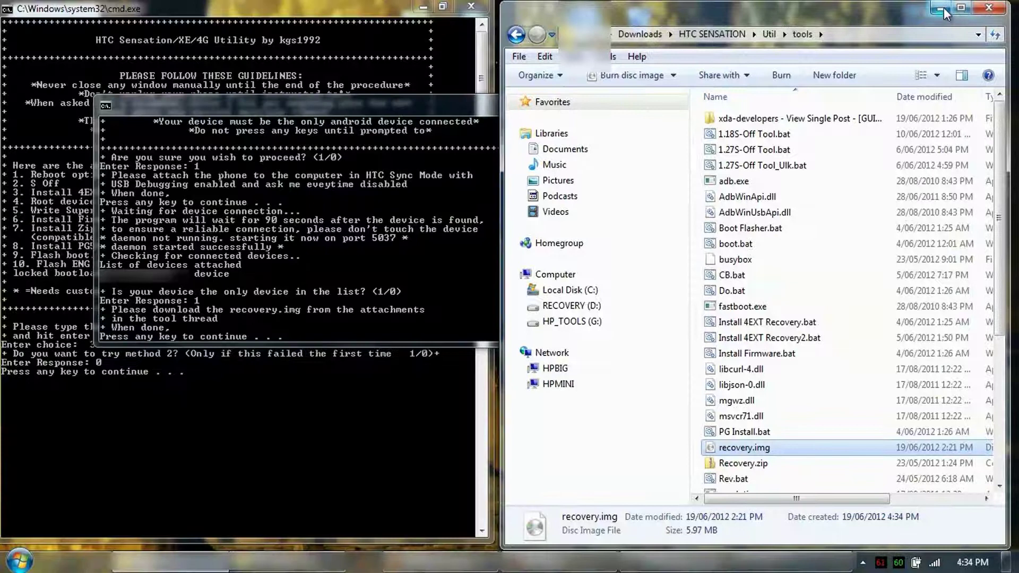
click(941, 8)
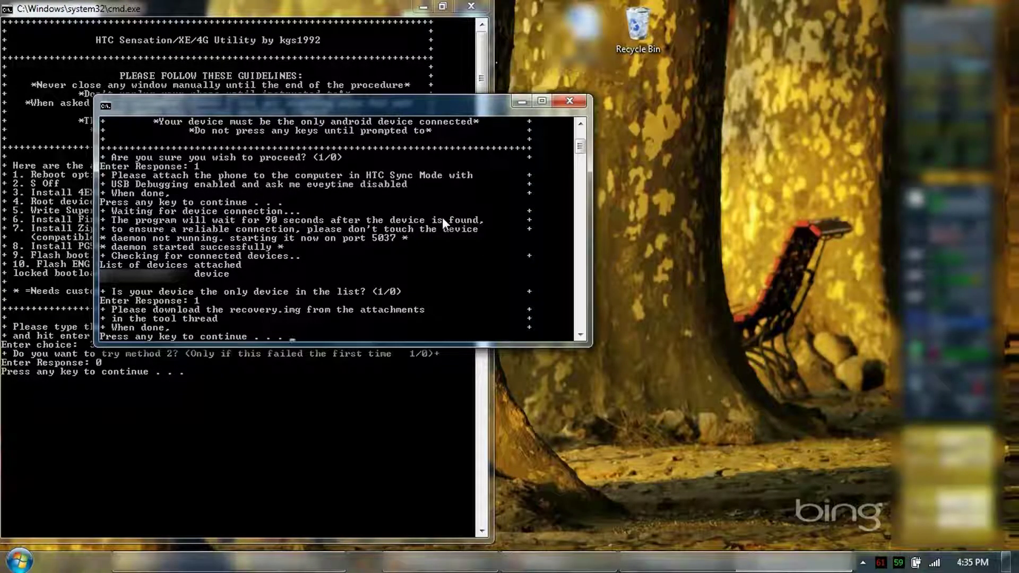
- Continue the console so recovery.img is flashed through fastboot
key(Return)
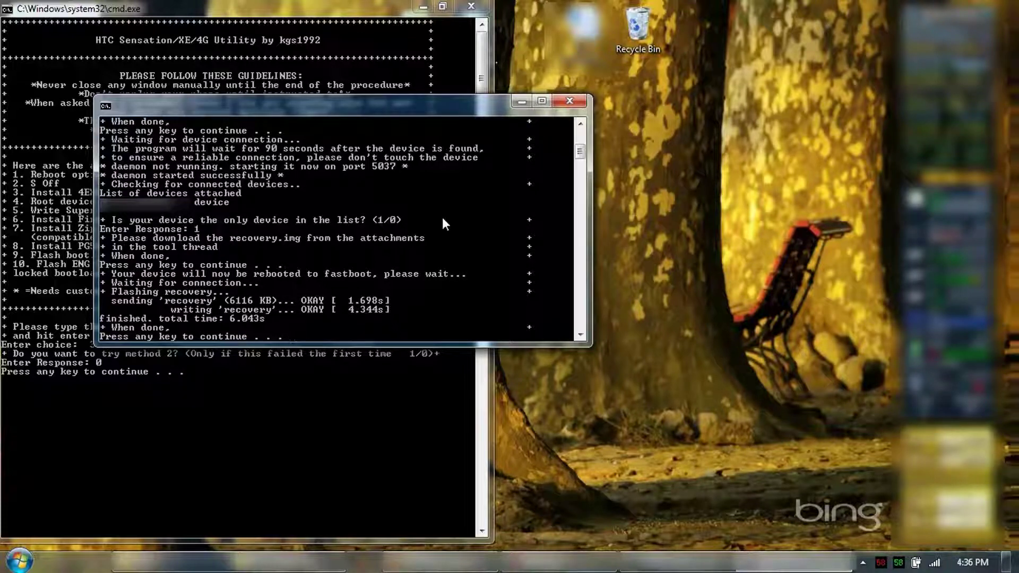
- Continue the console so the phone reboots after the recovery flash
key(Return)
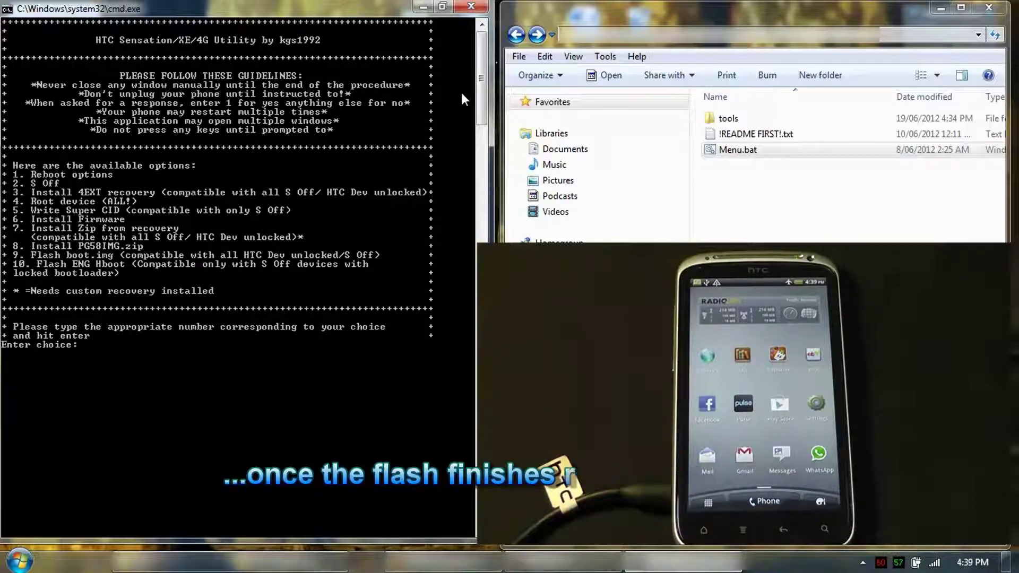
- Pick option 1 for Reboot options, then choose Reboot to recovery
text(1)
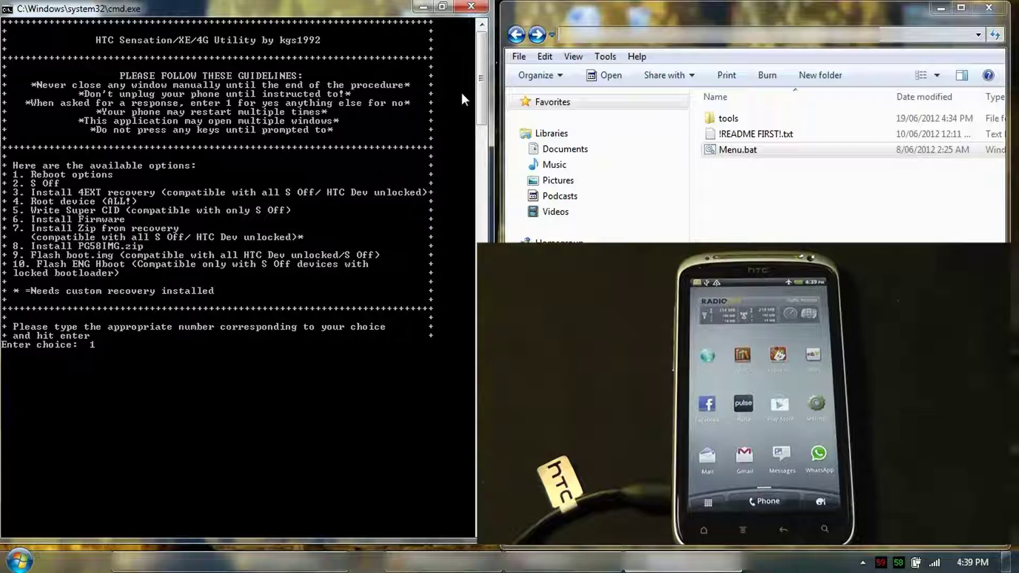
key(Return)
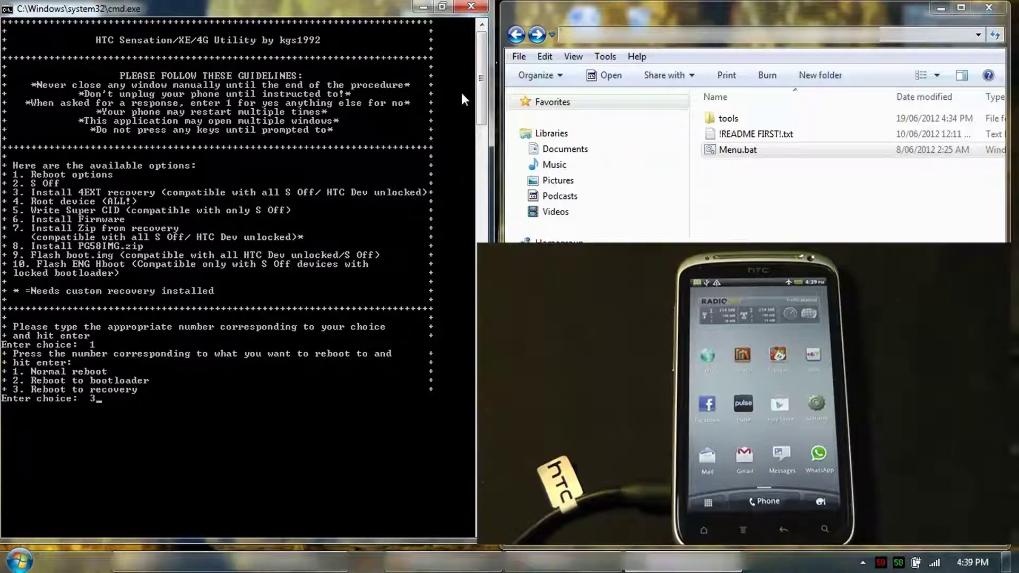
key(Return)
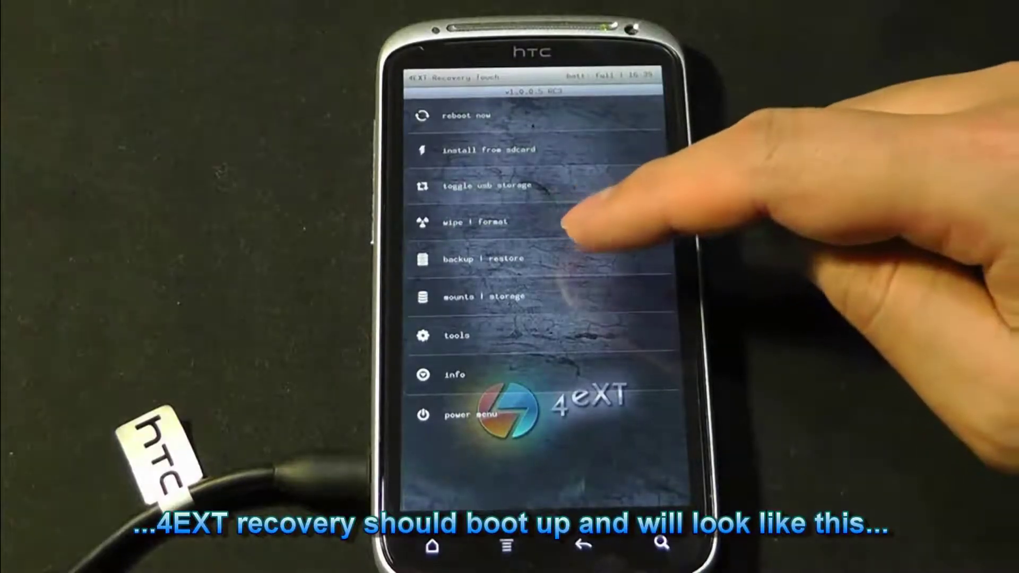
- Go to 'backup | restore' and choose Backup in the Nandroid menu
click(568, 255)
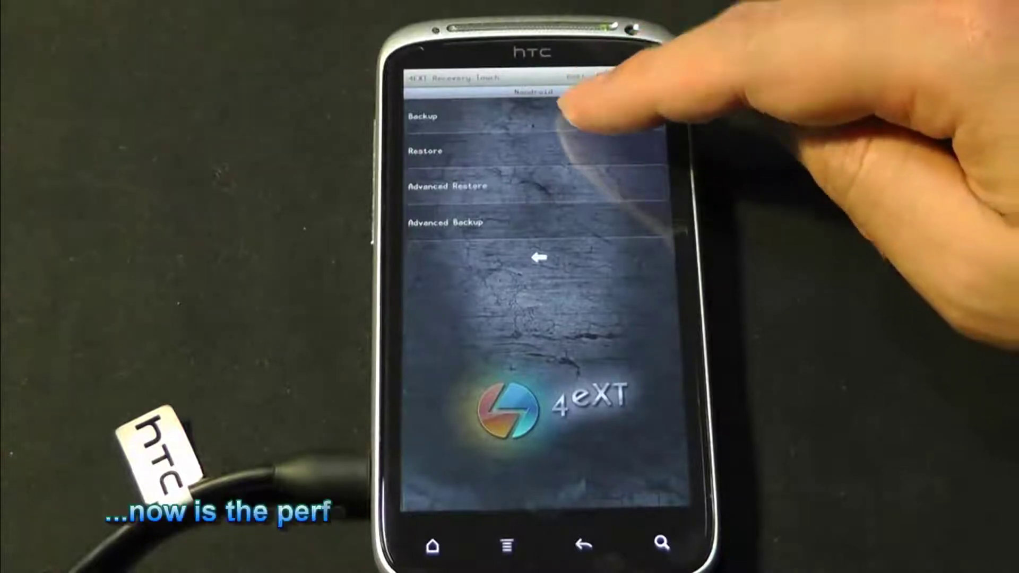
click(562, 116)
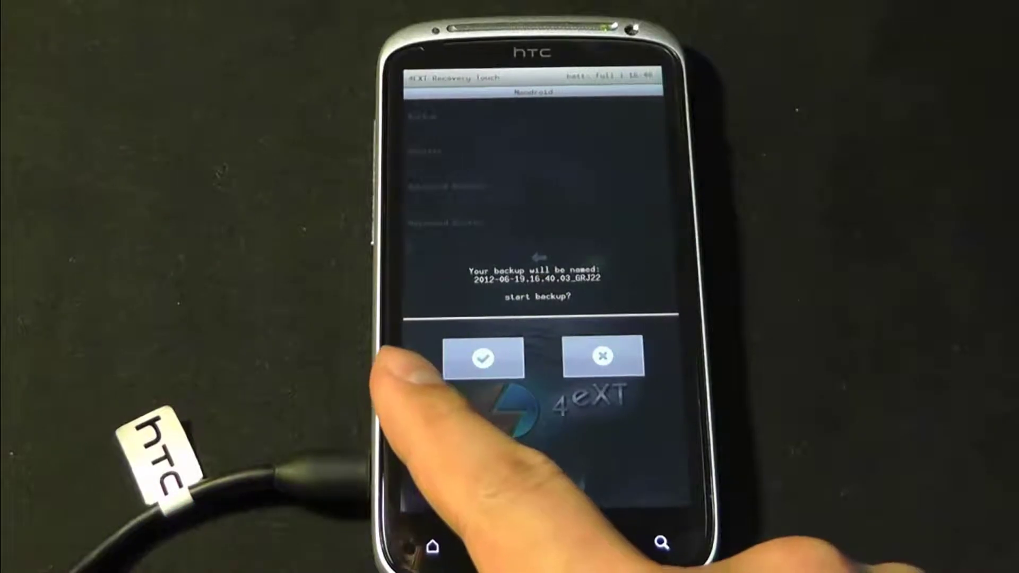
- Confirm starting the 2012-06-19.16.40.03_GRJ22 Nandroid backup with the check-mark button
click(483, 358)
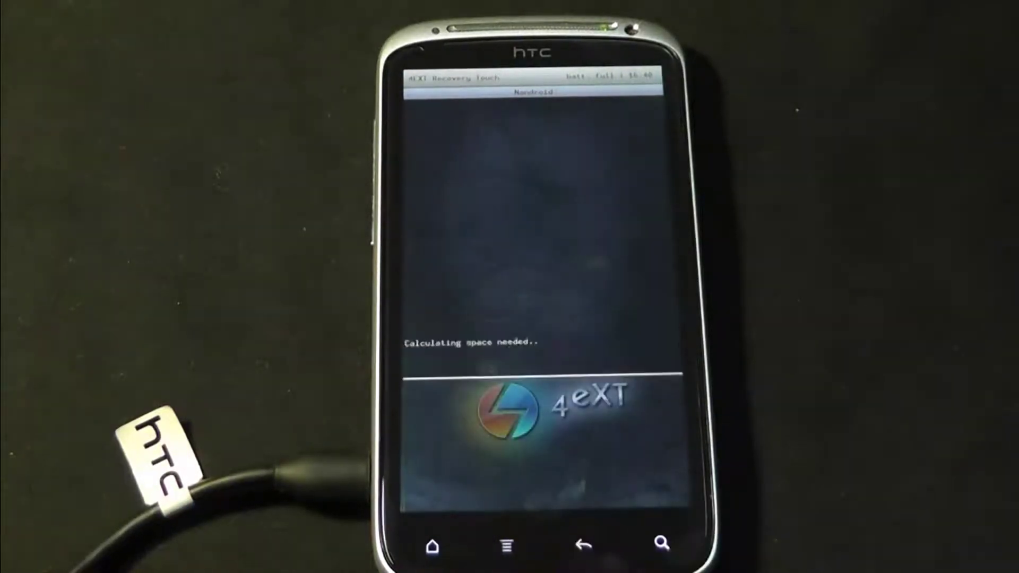